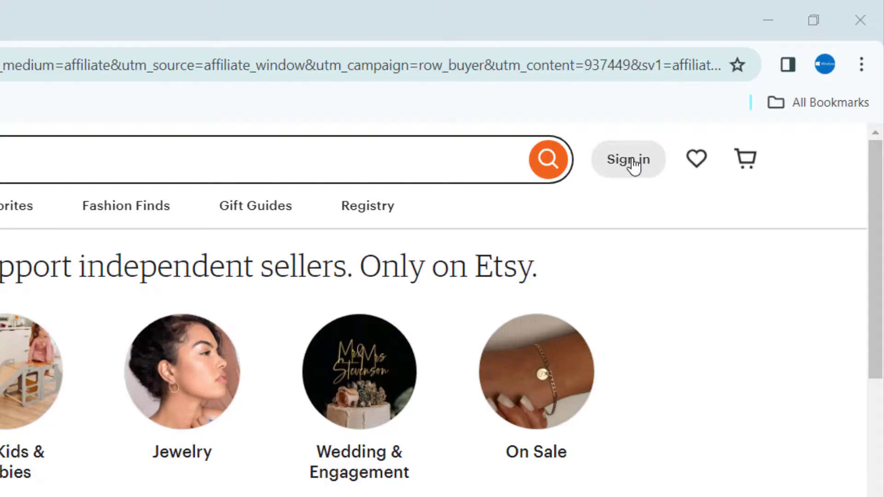
- Open the Sign in dialog and switch it to the Register form
{"action": "left_click", "coordinate": [632, 165]}
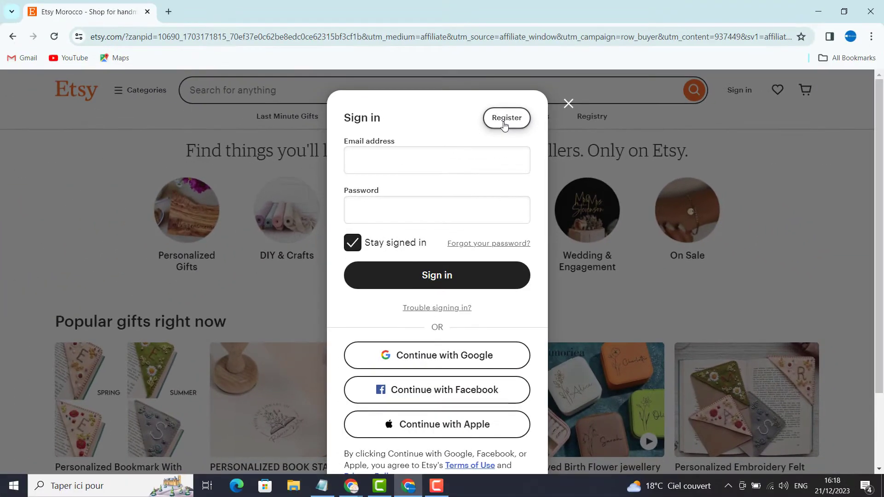
{"action": "left_click", "coordinate": [508, 120]}
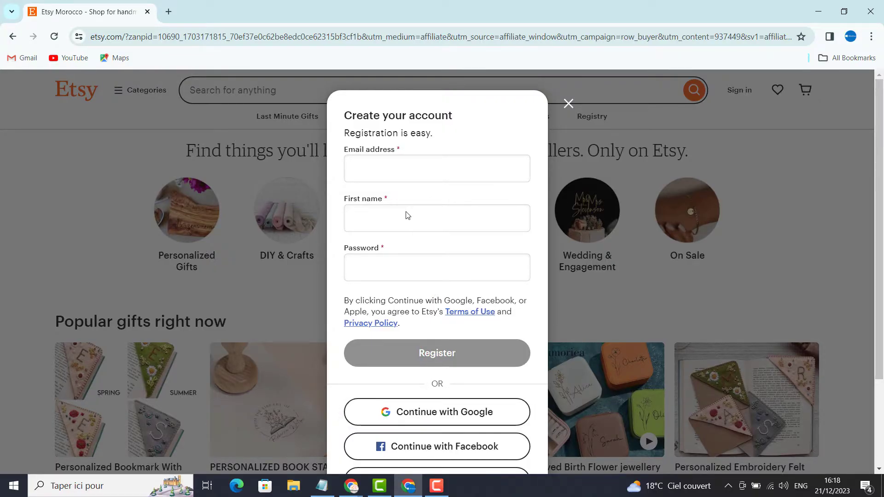
- Register using the suggested email address, a first name and a password
{"action": "left_click", "coordinate": [397, 166]}
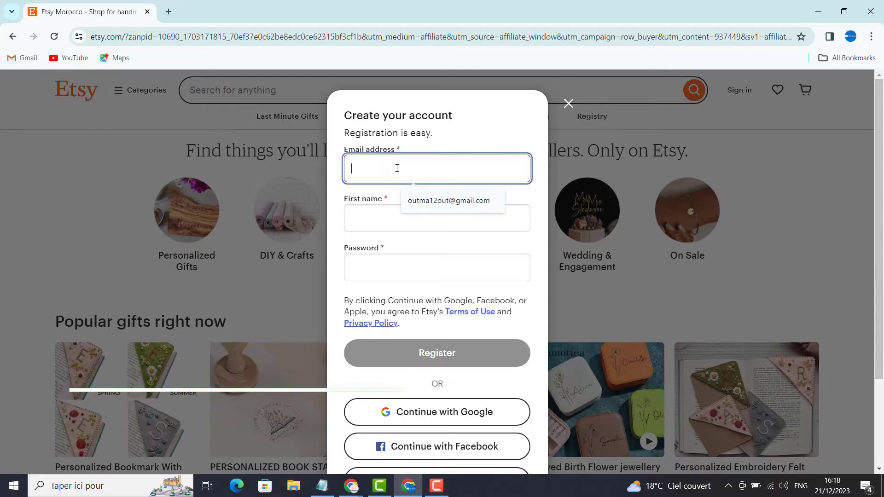
{"action": "left_click", "coordinate": [418, 205]}
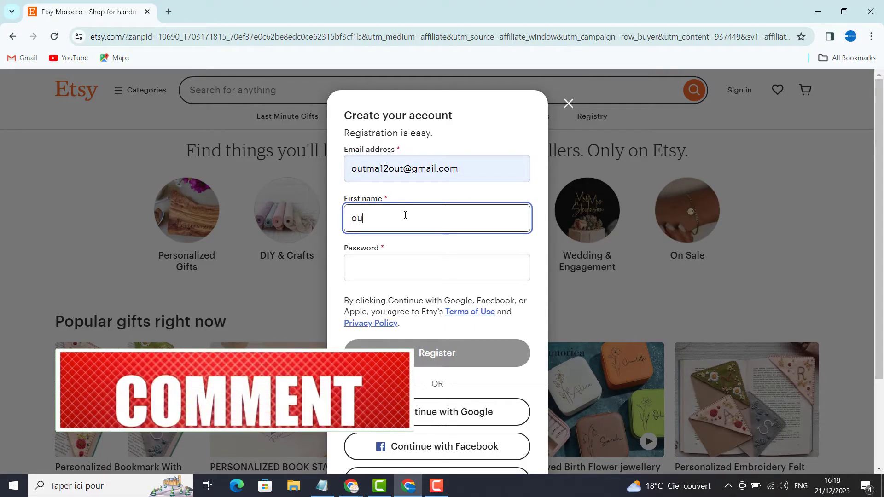
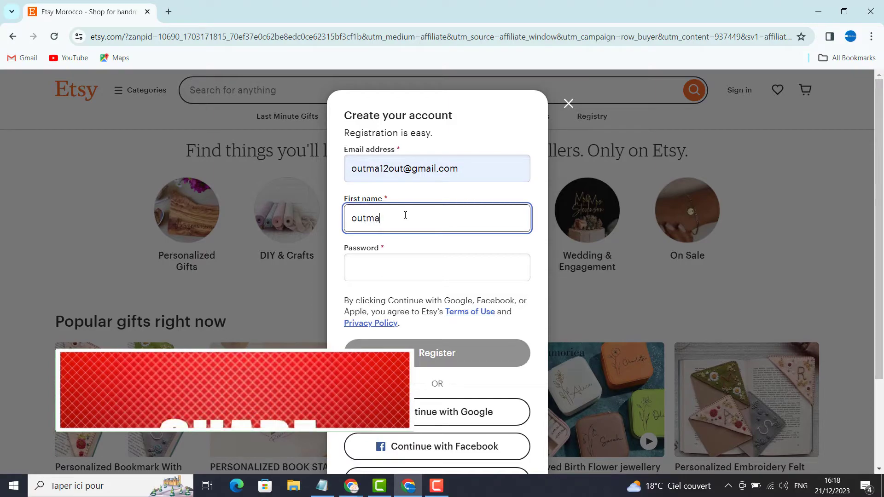
{"action": "left_click", "coordinate": [377, 262]}
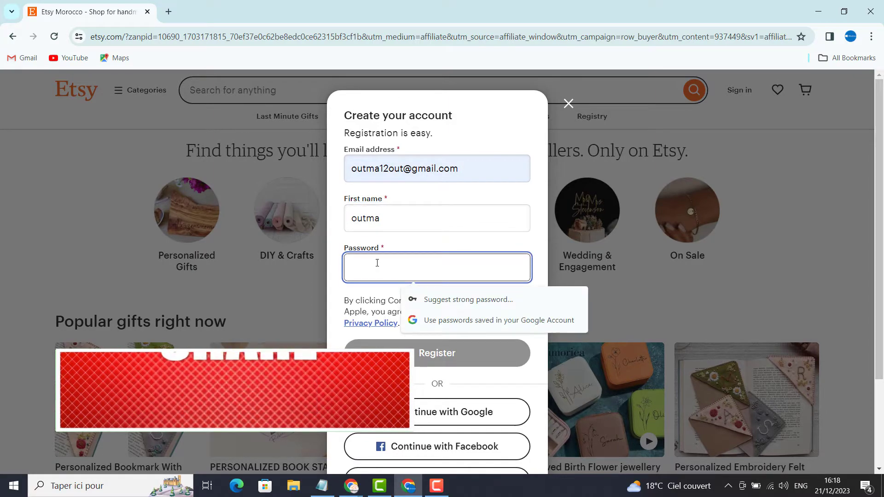
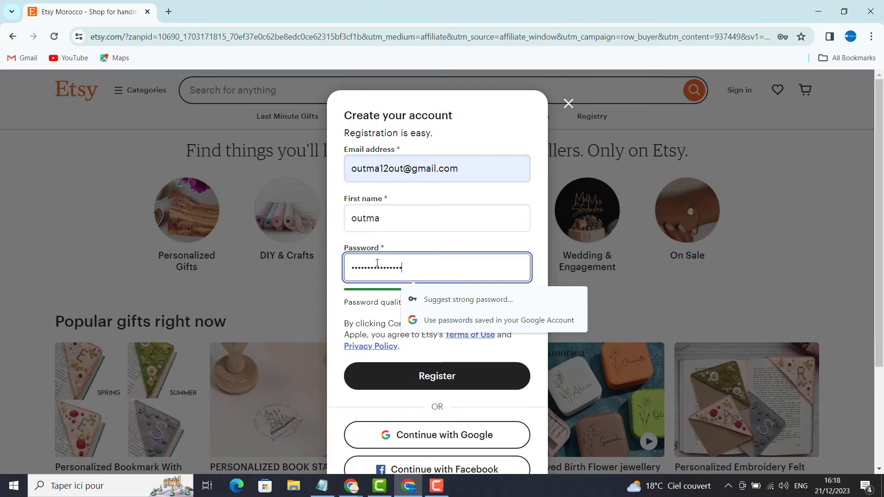
{"action": "left_click", "coordinate": [447, 381]}
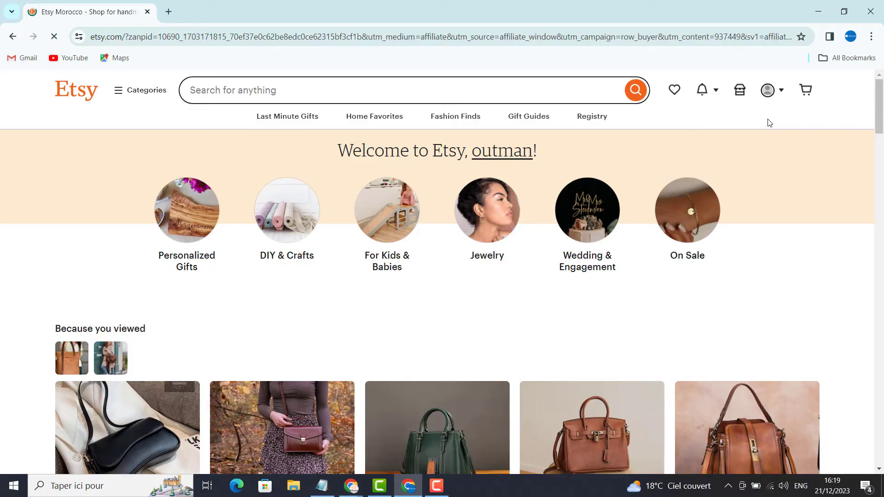
- Open Account settings from the account menu and show the Security tab
{"action": "left_click", "coordinate": [781, 93]}
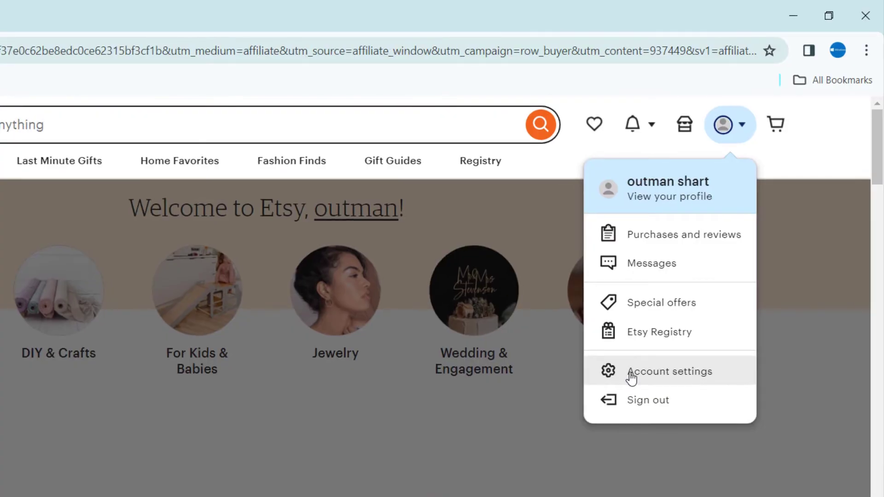
{"action": "left_click", "coordinate": [630, 377]}
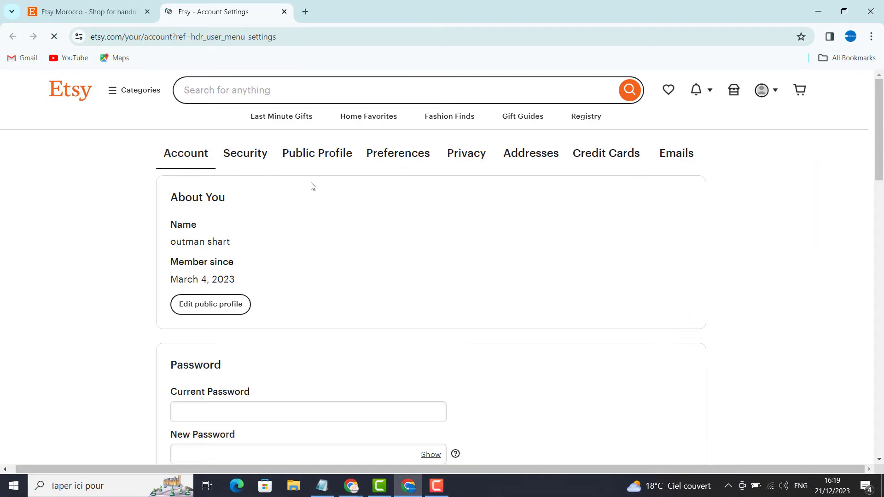
{"action": "left_click", "coordinate": [248, 154]}
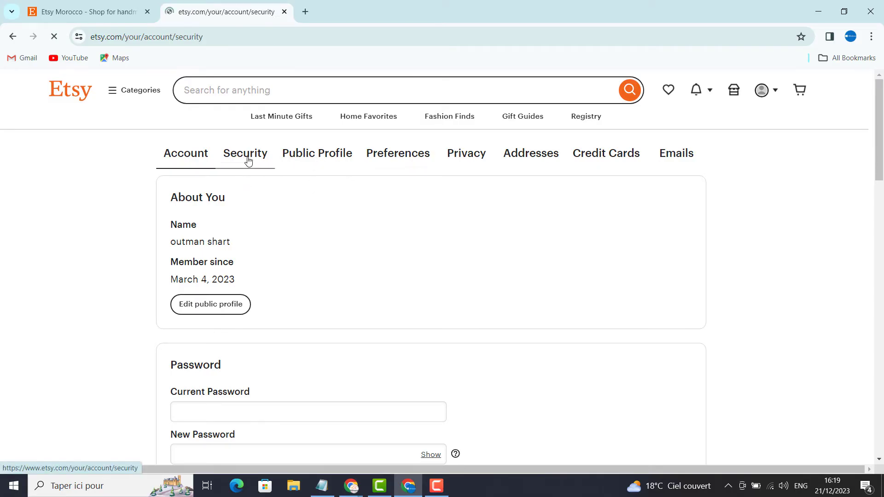